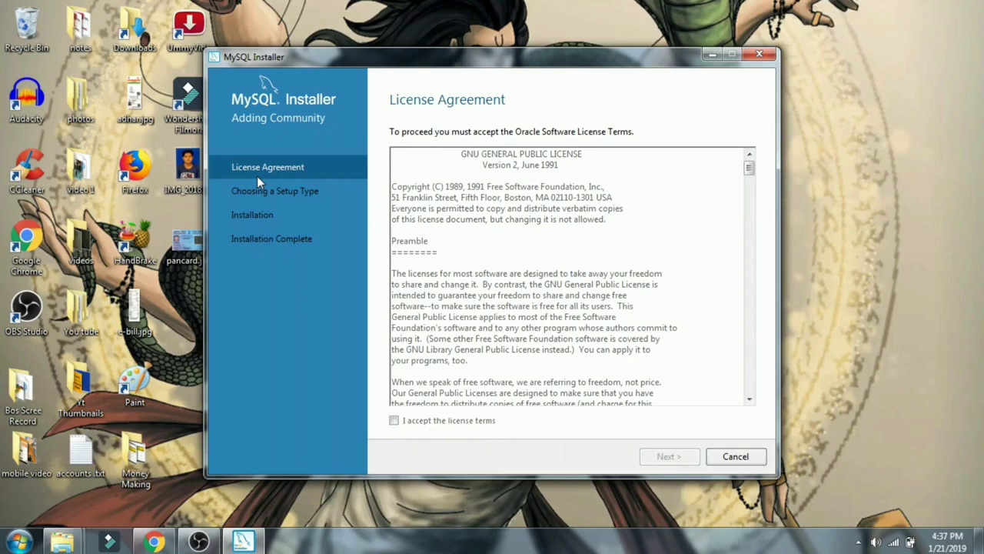
Accept the licence terms and continue with the Developer Default setup type
click(393, 419)
click(662, 456)
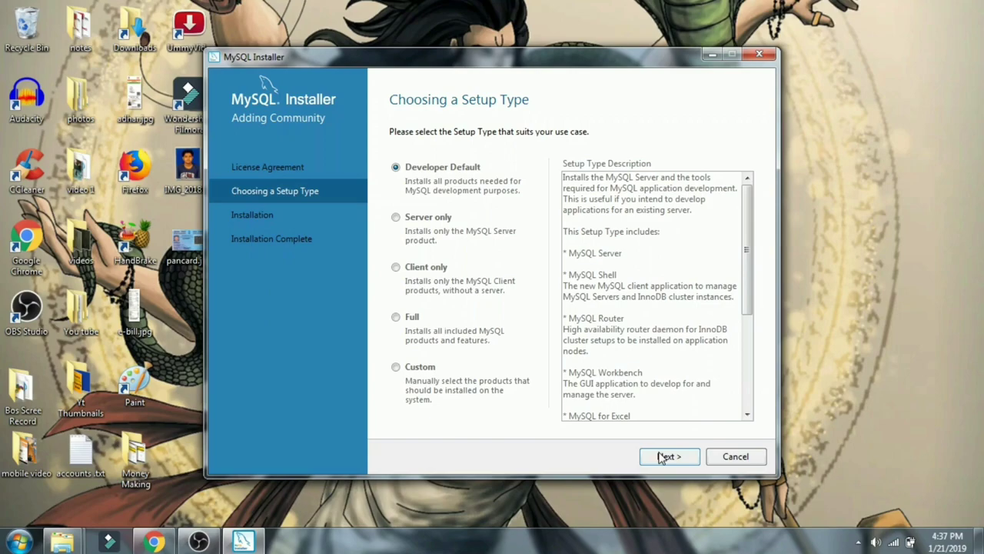
click(660, 457)
click(659, 456)
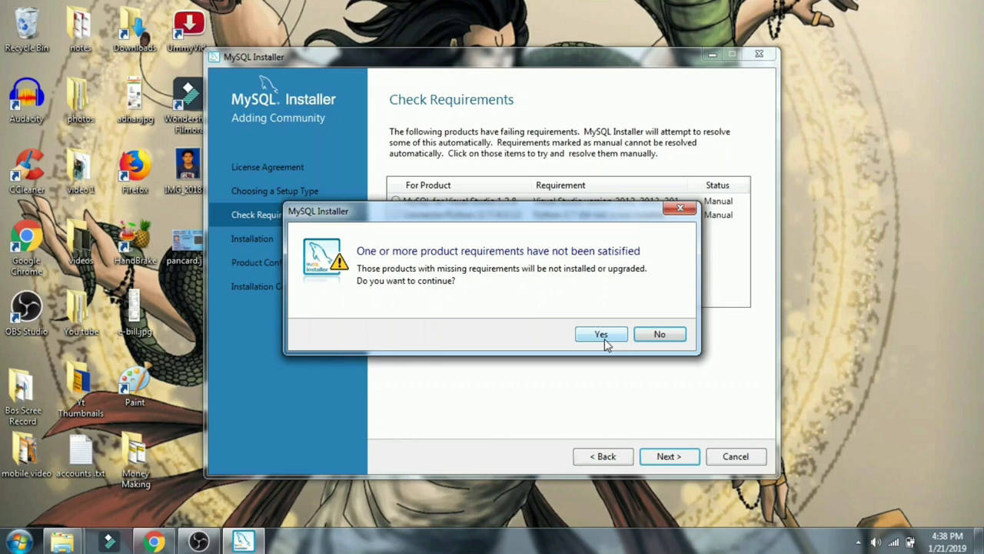
Continue past the unmet requirements warning, install all 8.0.13 products, and go to Product Configuration
click(602, 335)
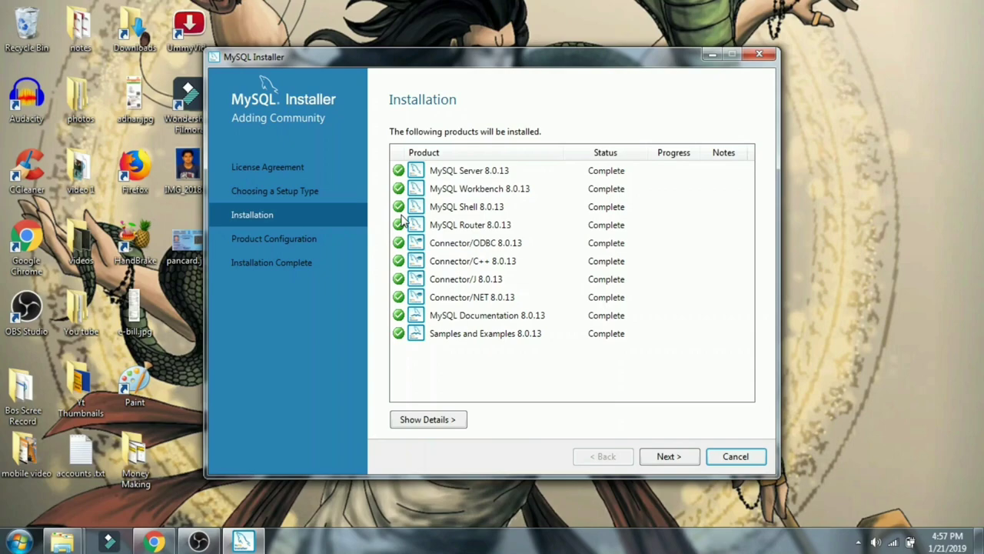
click(675, 460)
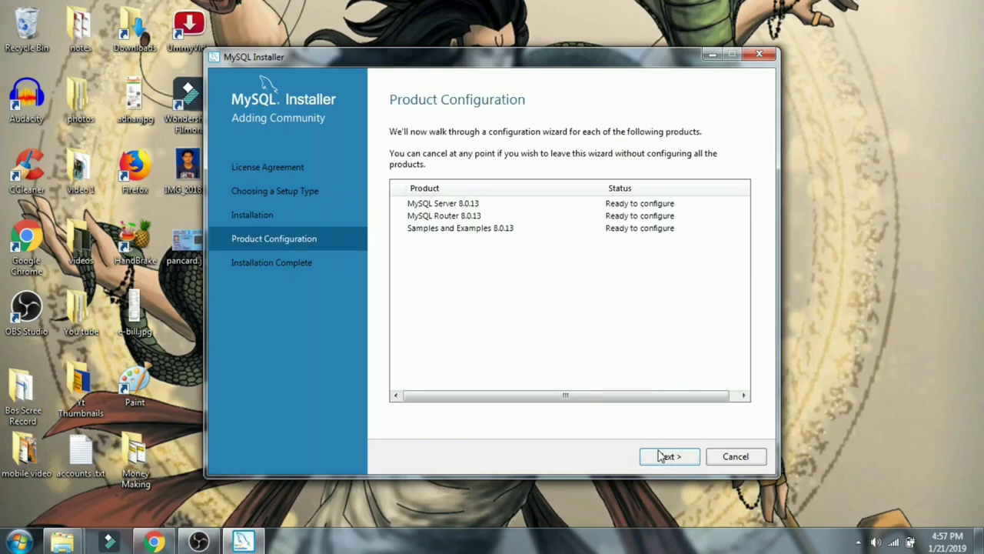
Keep MySQL Server standalone with default networking and the recommended strong password encryption
click(661, 457)
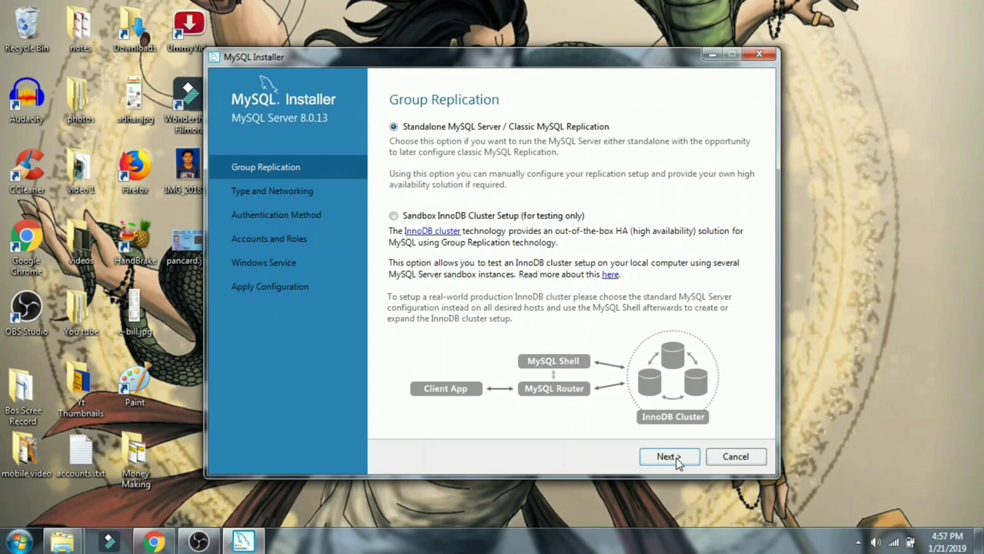
click(676, 459)
click(676, 459)
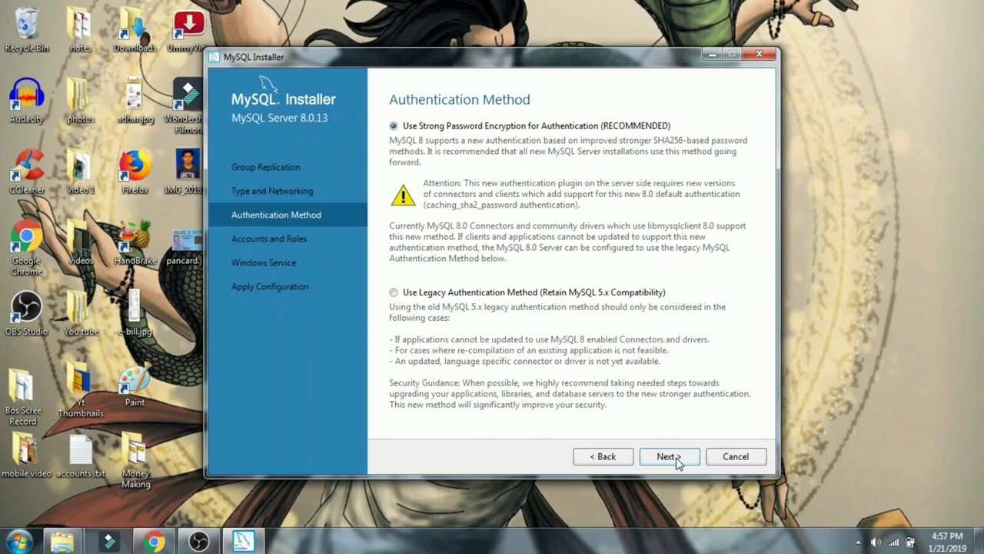
click(676, 459)
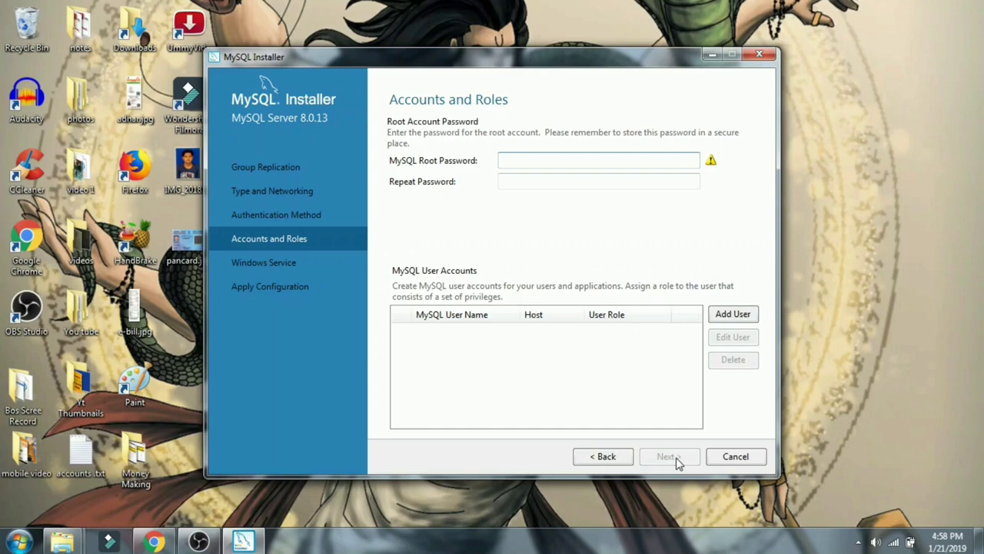
Enter and confirm the root account password, then accept the account settings
text(1234)
click(549, 180)
text(1)
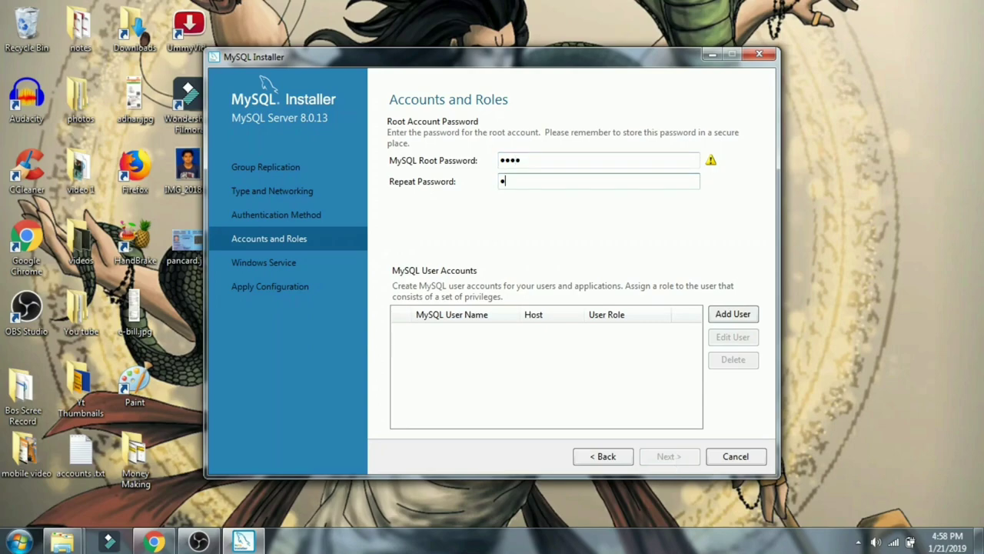
text(234)
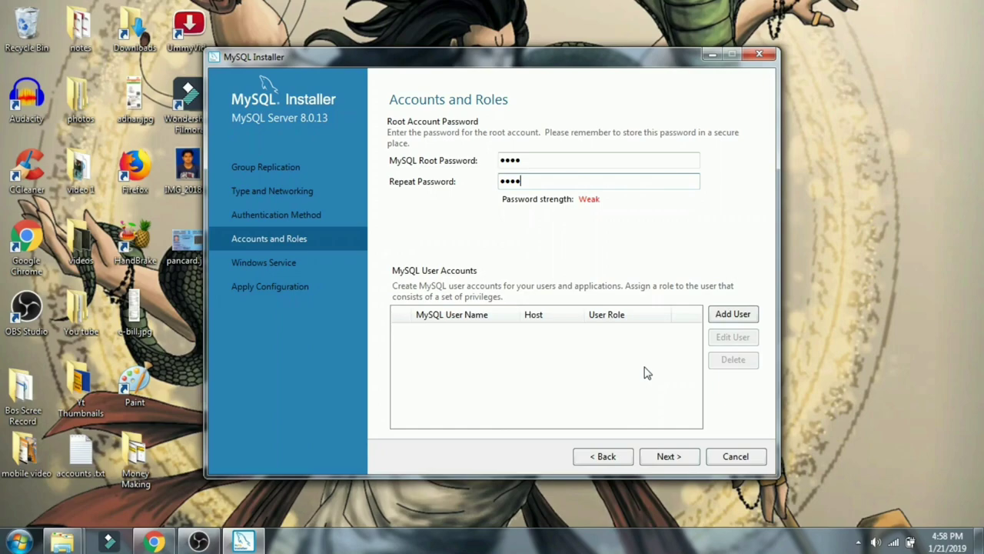
click(669, 457)
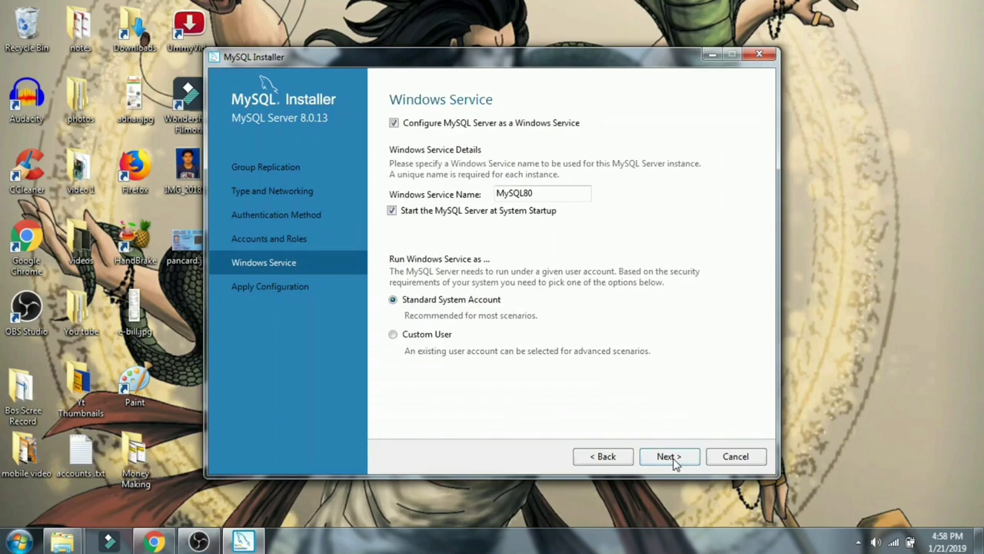
Keep the MySQL80 Windows service settings and apply the MySQL Server 8.0.13 configuration
click(669, 457)
click(669, 457)
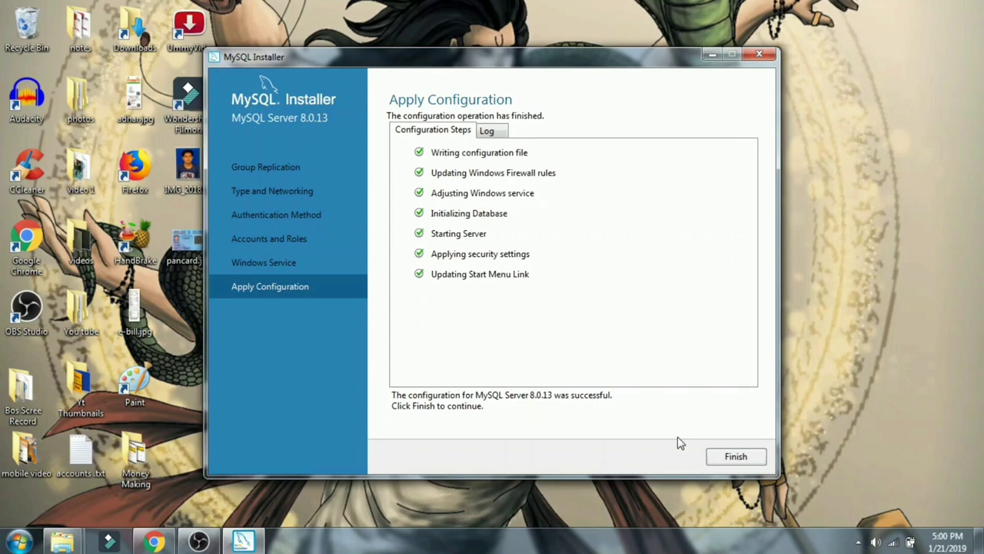
click(717, 455)
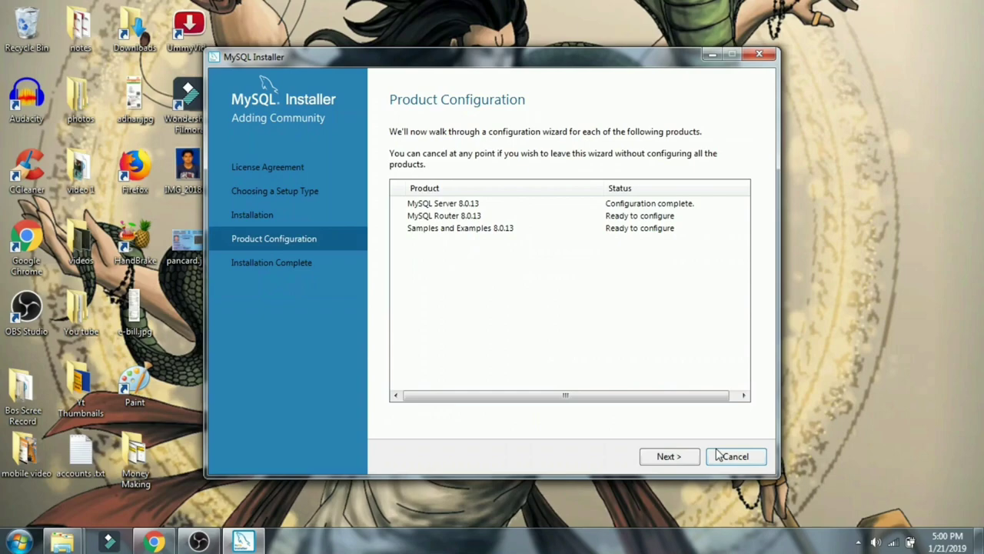
Finish MySQL Router configuration without bootstrapping and move on to Samples and Examples
click(666, 459)
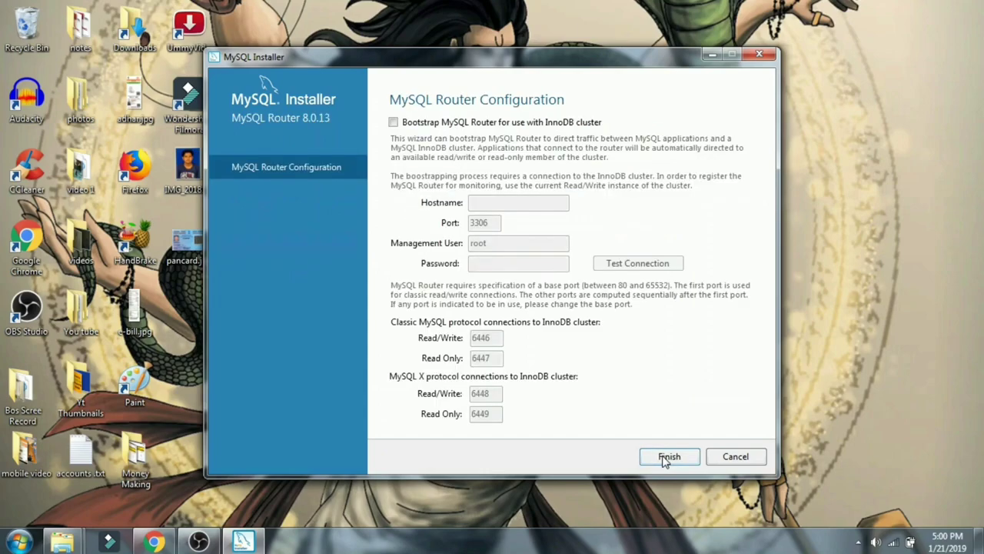
click(666, 459)
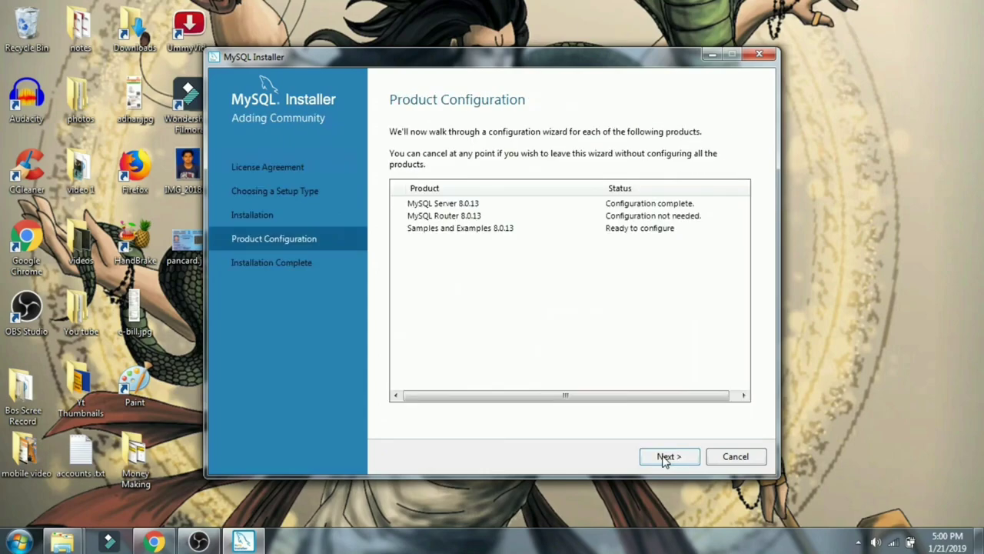
click(666, 458)
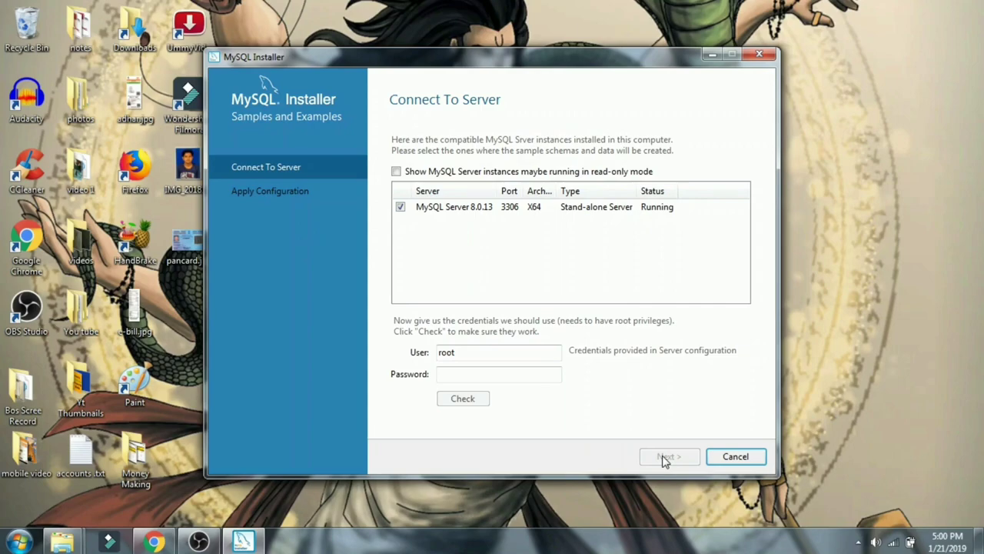
Enter the root password, verify the connection to MySQL Server 8.0.13, and proceed to Apply Configuration
click(485, 374)
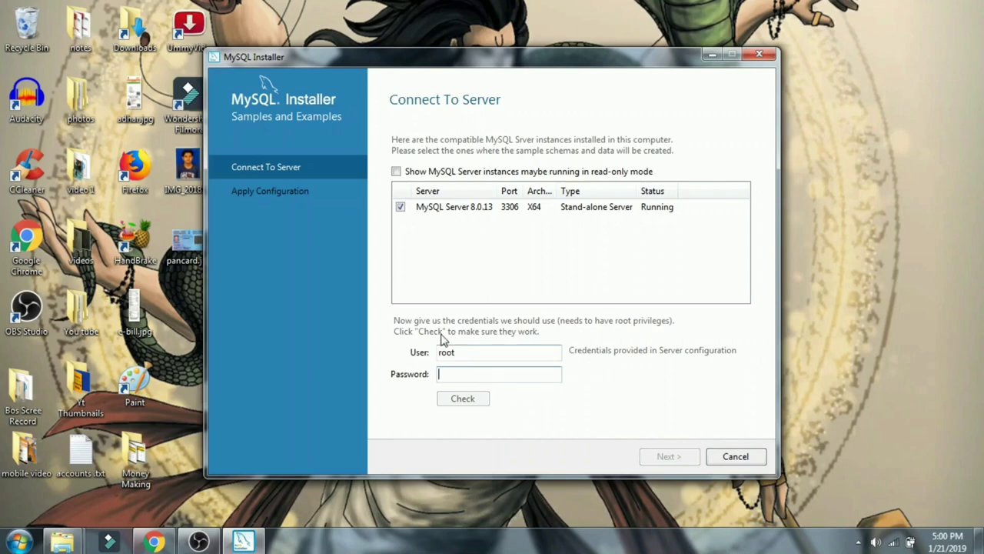
click(448, 352)
click(469, 374)
text(r)
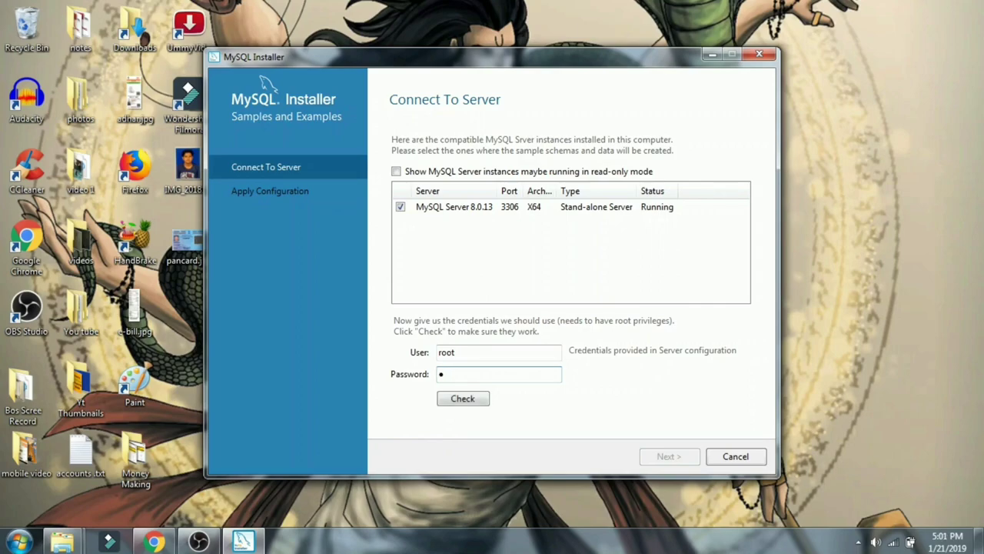
text(oot)
key(BackSpace)
key(BackSpace)
key(BackSpace)
key(BackSpace)
text(root)
click(460, 400)
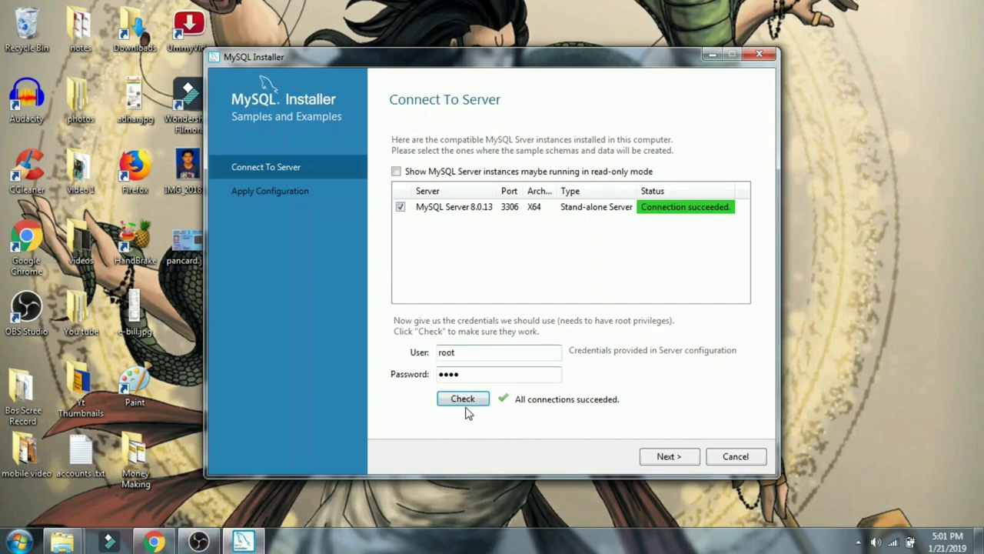
click(669, 456)
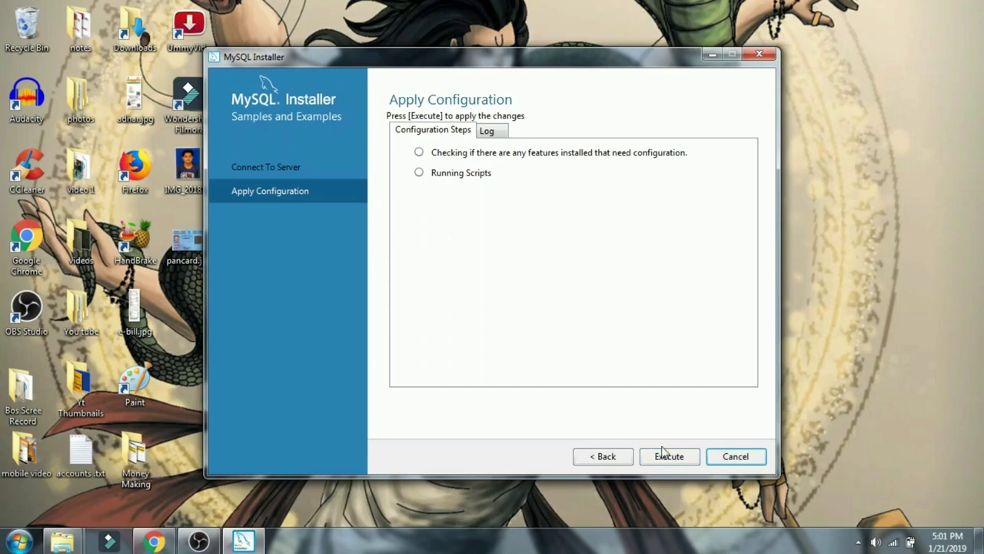
Apply the Samples and Examples configuration and finish, leaving Workbench and Shell set to start
click(664, 456)
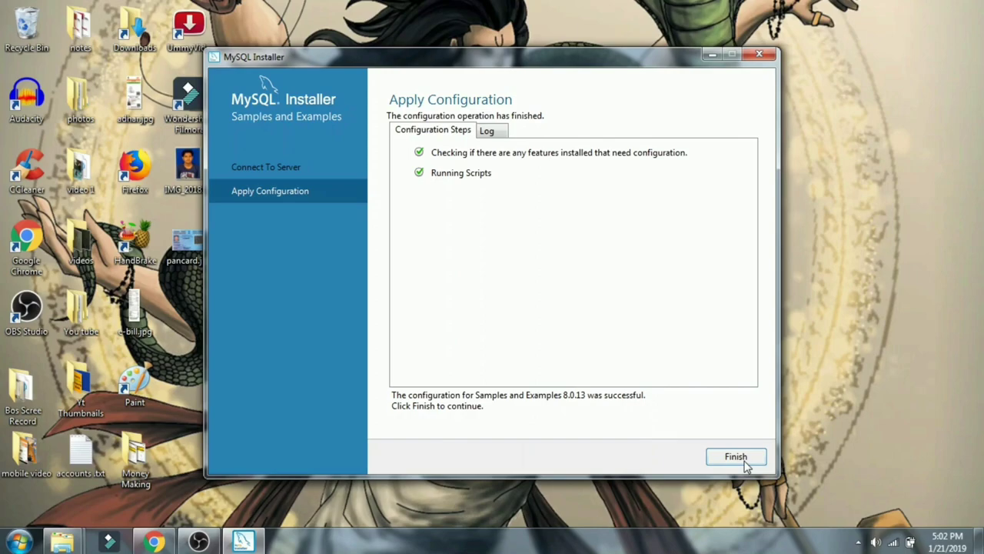
click(736, 459)
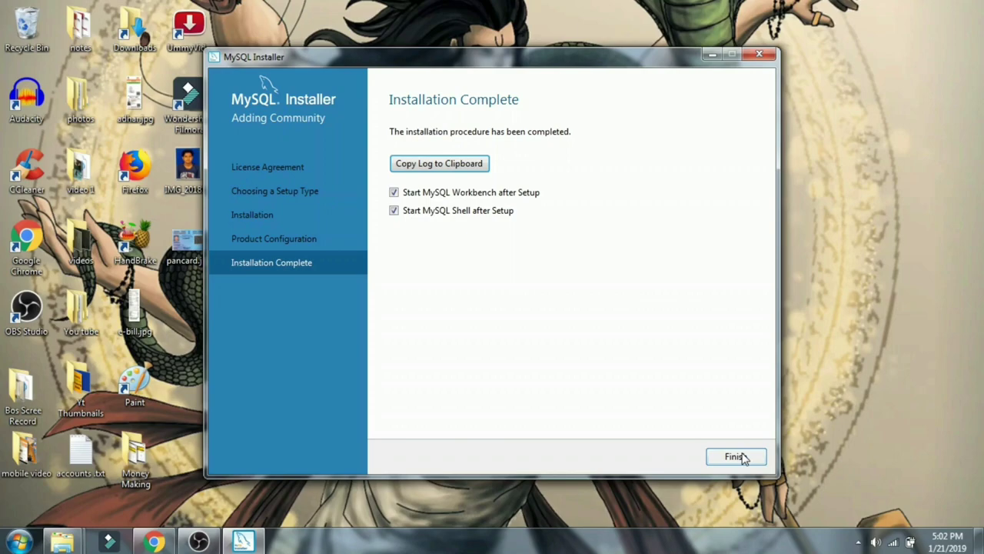
Close the installer and connect Workbench to Local instance MySQL80 with the root password
click(734, 457)
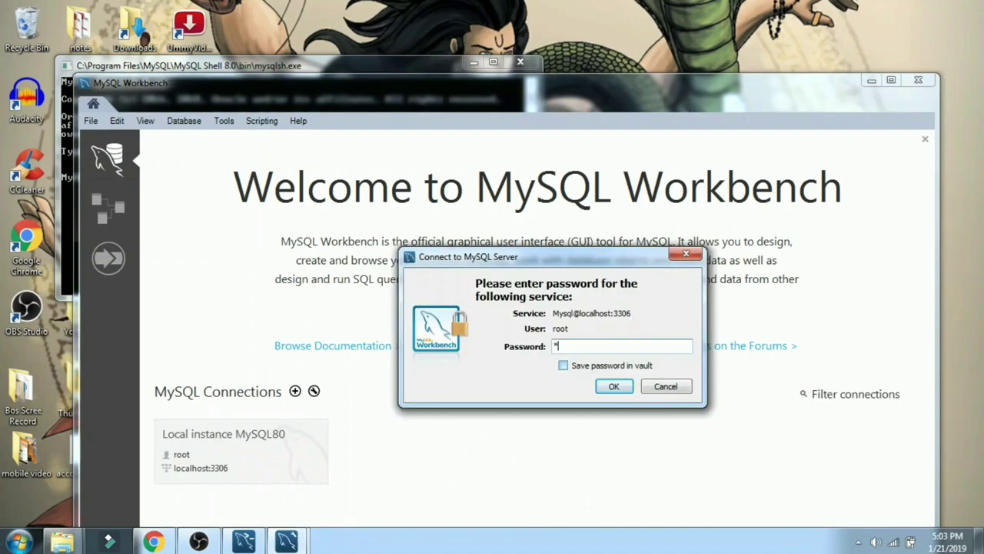
text(*)
key(Return)
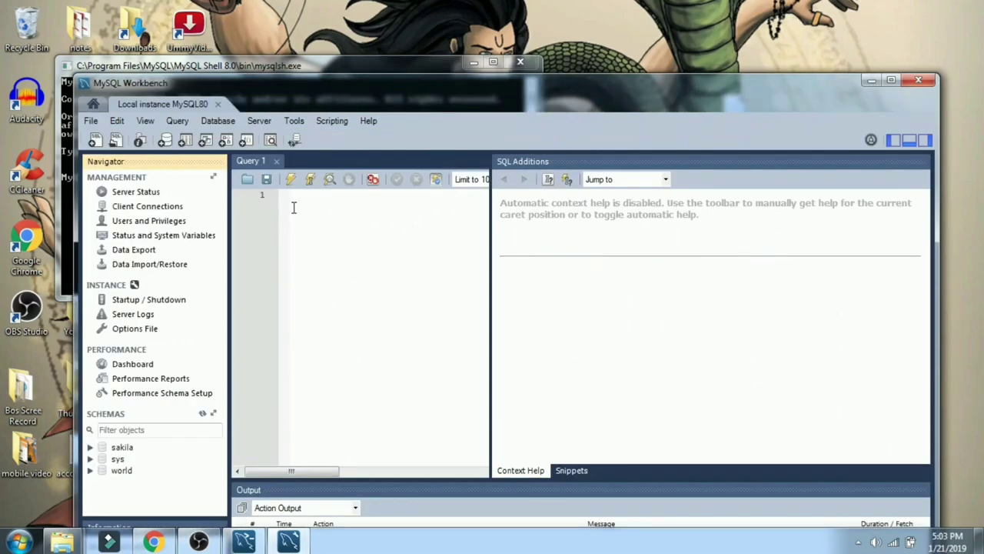